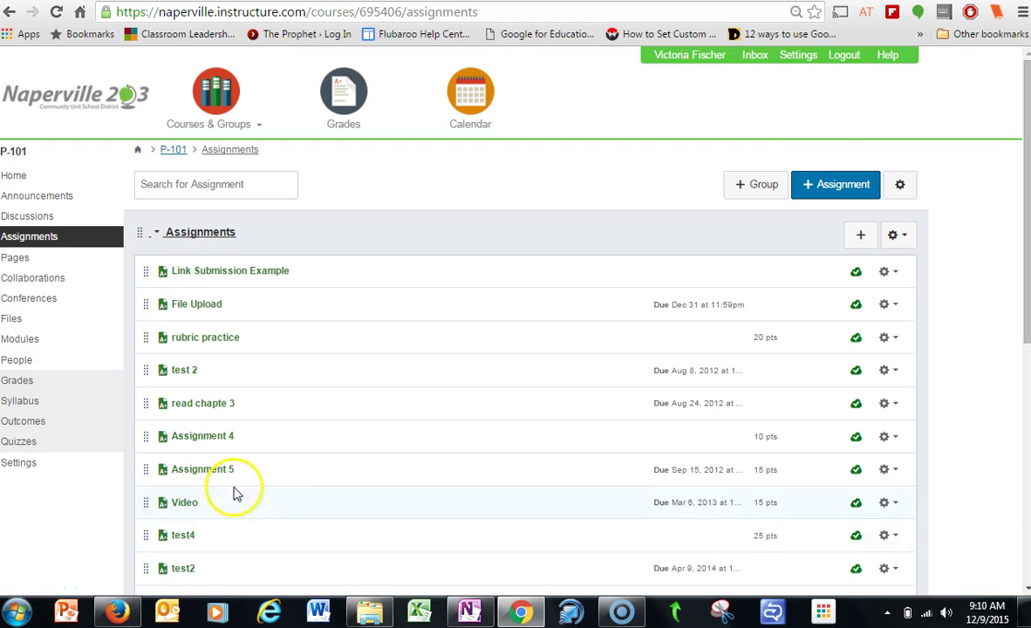
Step: Create a new assignment in the P-101 course and name it "File Upload Example 2"
{"action": "left_click", "coordinate": [835, 186]}
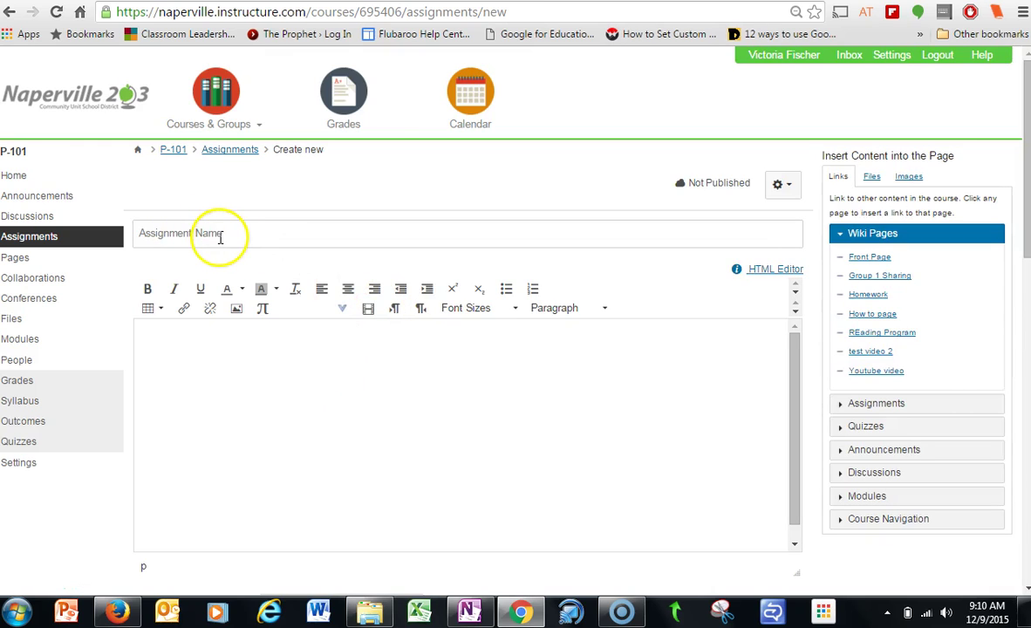
{"action": "left_click", "coordinate": [230, 235]}
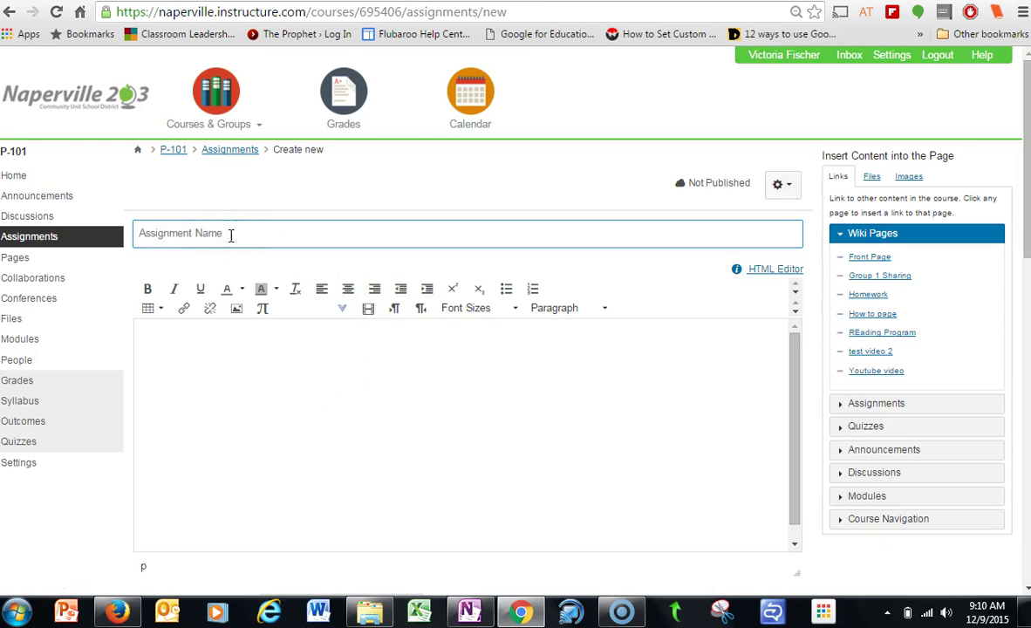
{"action": "left_click", "coordinate": [241, 225]}
{"action": "type", "text": "File UP"}
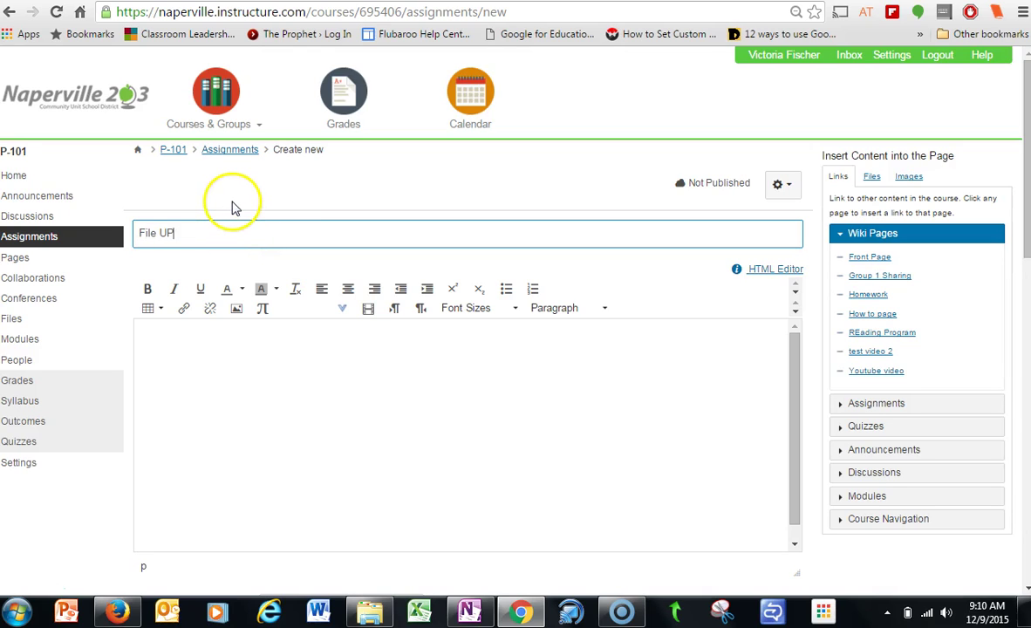
{"action": "type", "text": "lo"}
{"action": "key", "text": "BackSpace"}
{"action": "key", "text": "BackSpace"}
{"action": "key", "text": "BackSpace"}
{"action": "type", "text": "pload Example 2"}
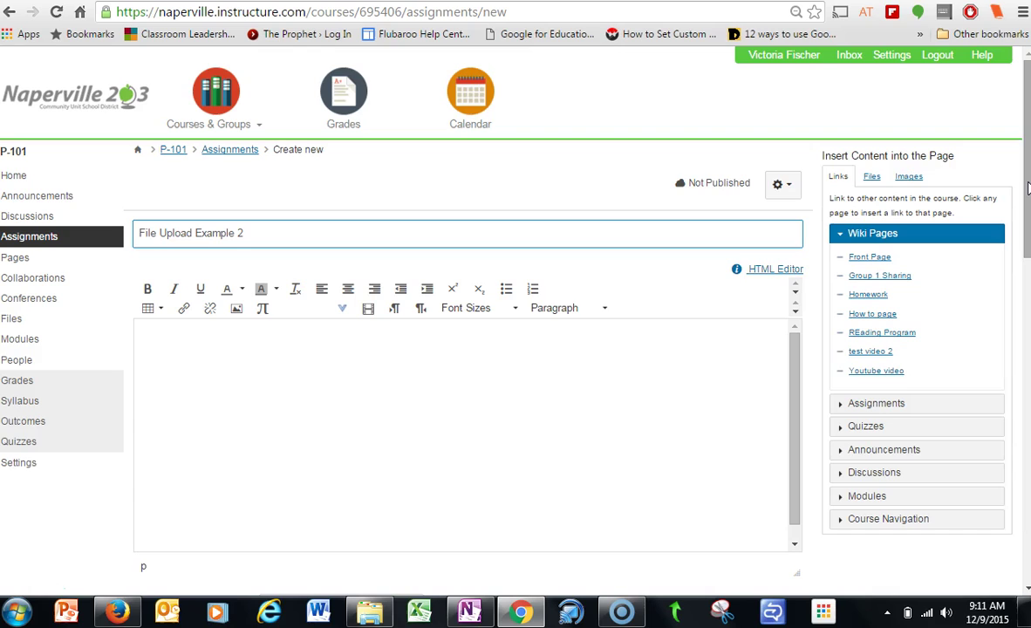
Step: Set the assignment's points to 10
{"action": "left_click", "coordinate": [1027, 184]}
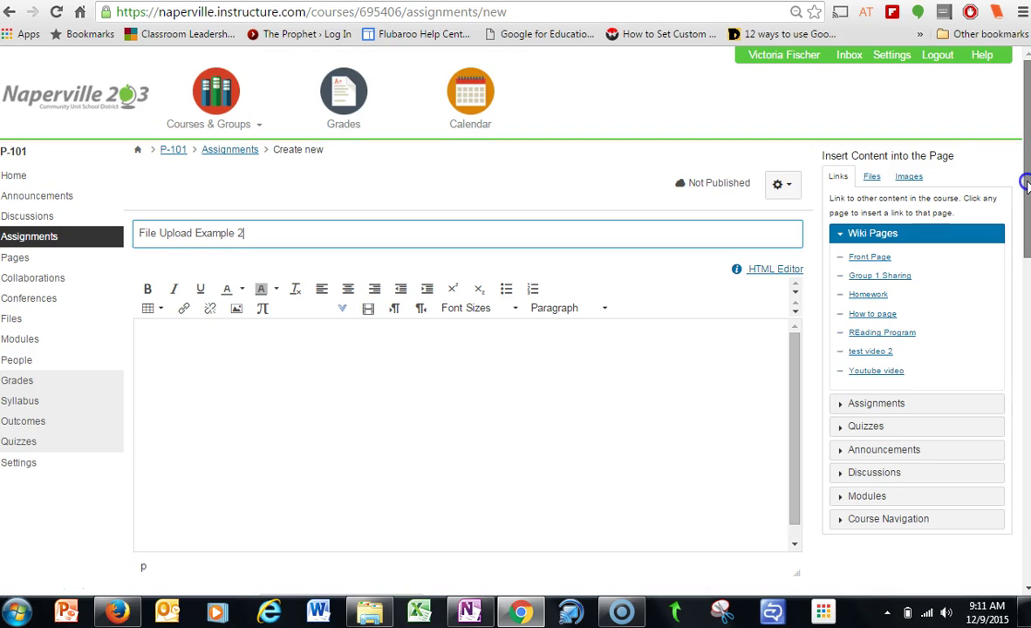
{"action": "left_click_drag", "start_coordinate": [1027, 184], "coordinate": [1026, 185]}
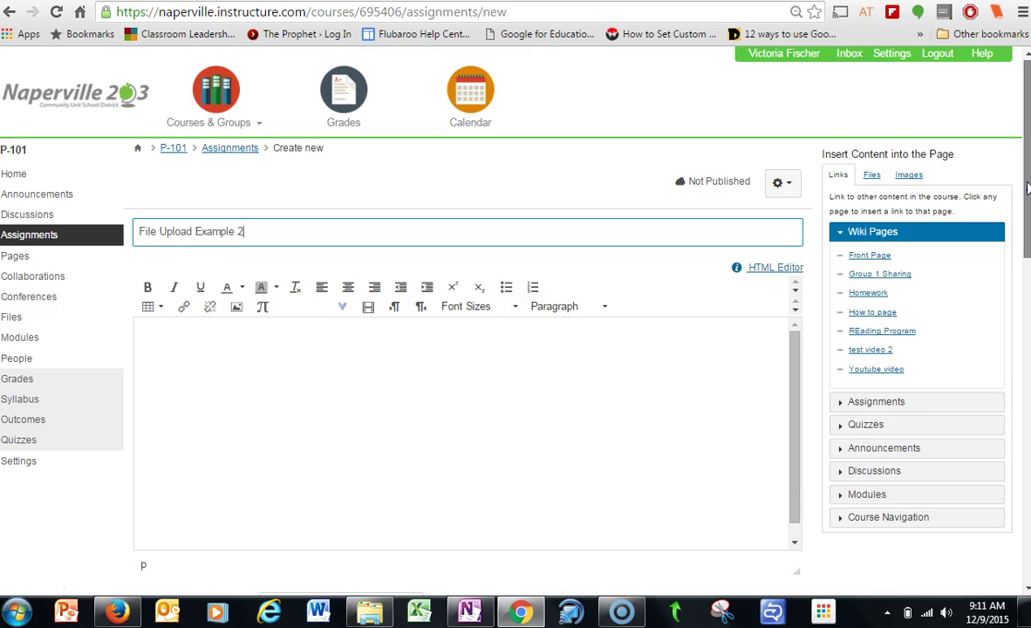
{"action": "scroll", "coordinate": [913, 259], "scroll_direction": "down", "scroll_amount": 5}
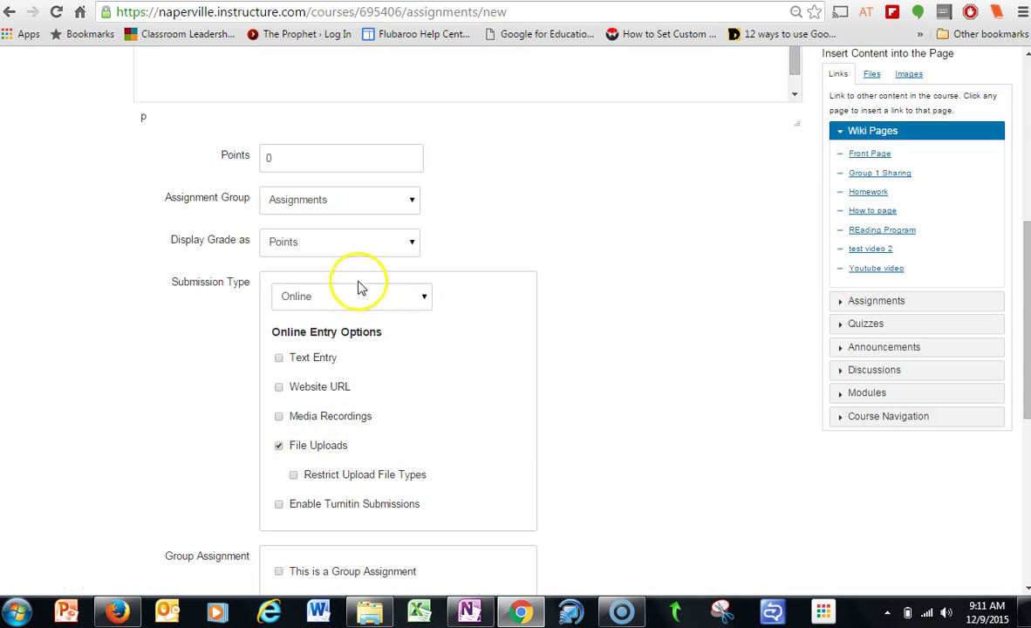
{"action": "double_click", "coordinate": [295, 164]}
{"action": "type", "text": "10"}
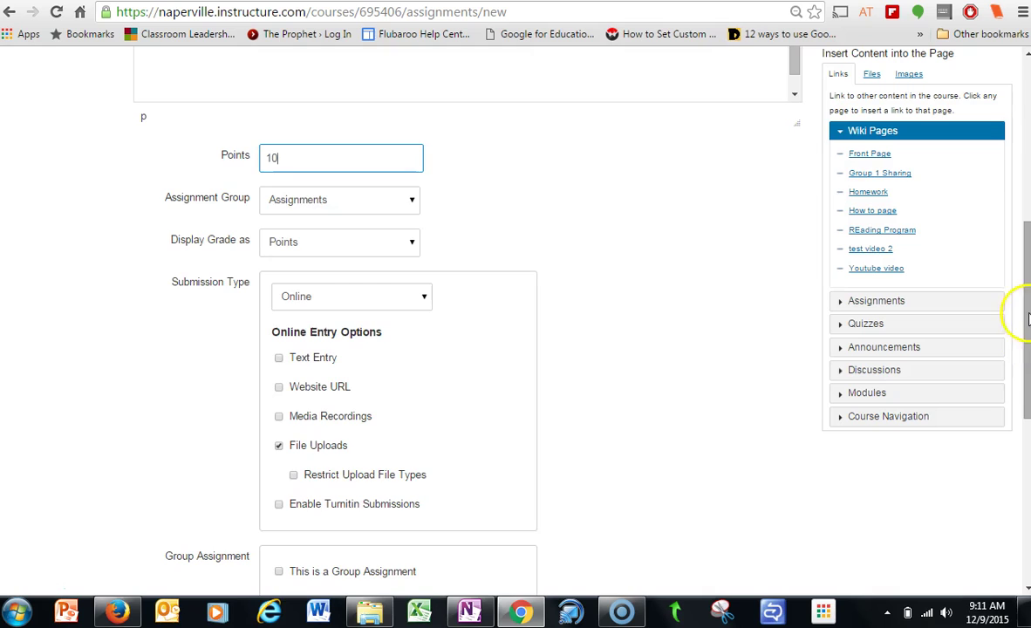
Step: Set the assignment's due date to December 18, 2015 for everyone, and save and publish it
{"action": "scroll", "coordinate": [1028, 319], "scroll_direction": "down", "scroll_amount": 5}
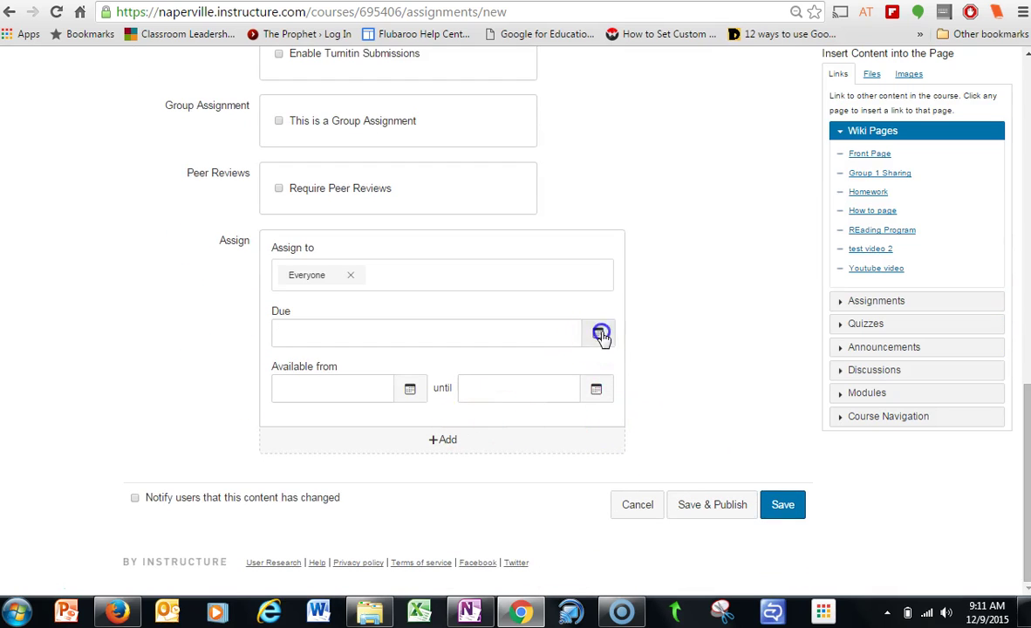
{"action": "left_click", "coordinate": [598, 332]}
{"action": "left_click", "coordinate": [410, 447]}
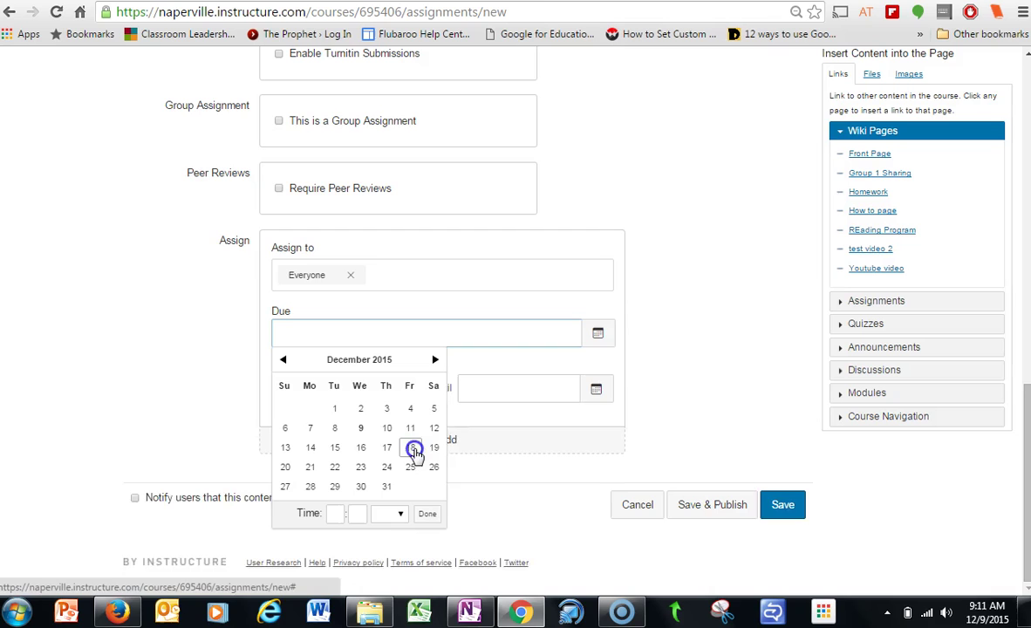
{"action": "left_click", "coordinate": [718, 523]}
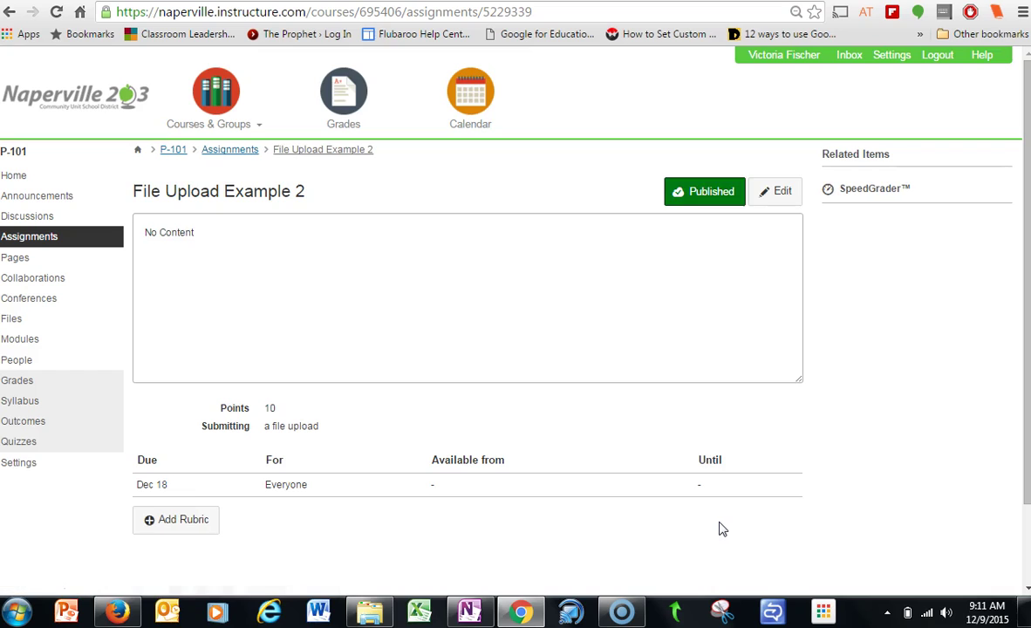
Step: Return to the course's assignment list and create another assignment named "File Link #2"
{"action": "left_click", "coordinate": [231, 152]}
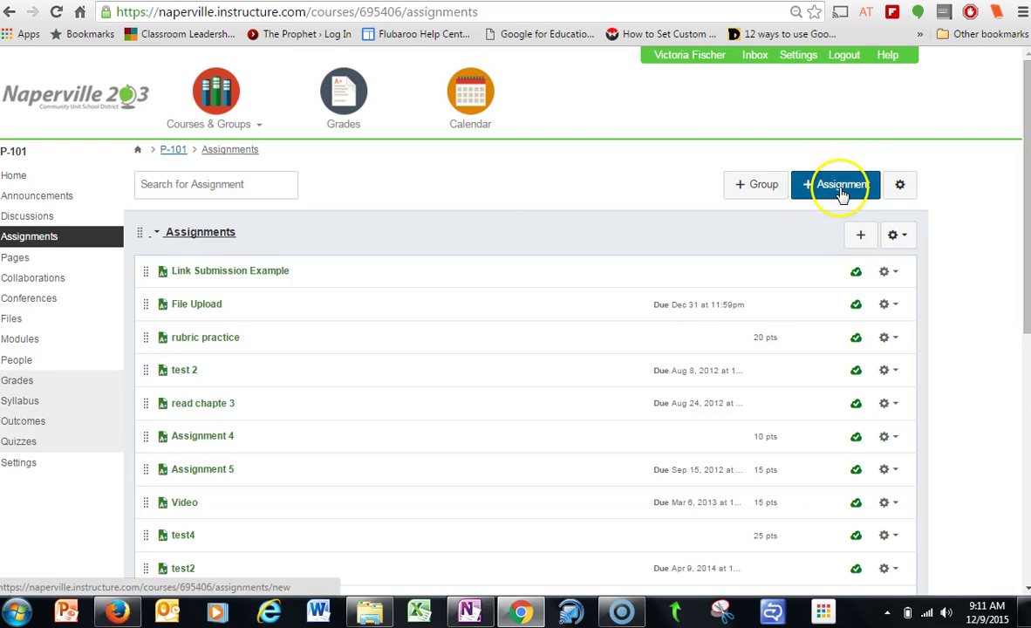
{"action": "left_click", "coordinate": [842, 193]}
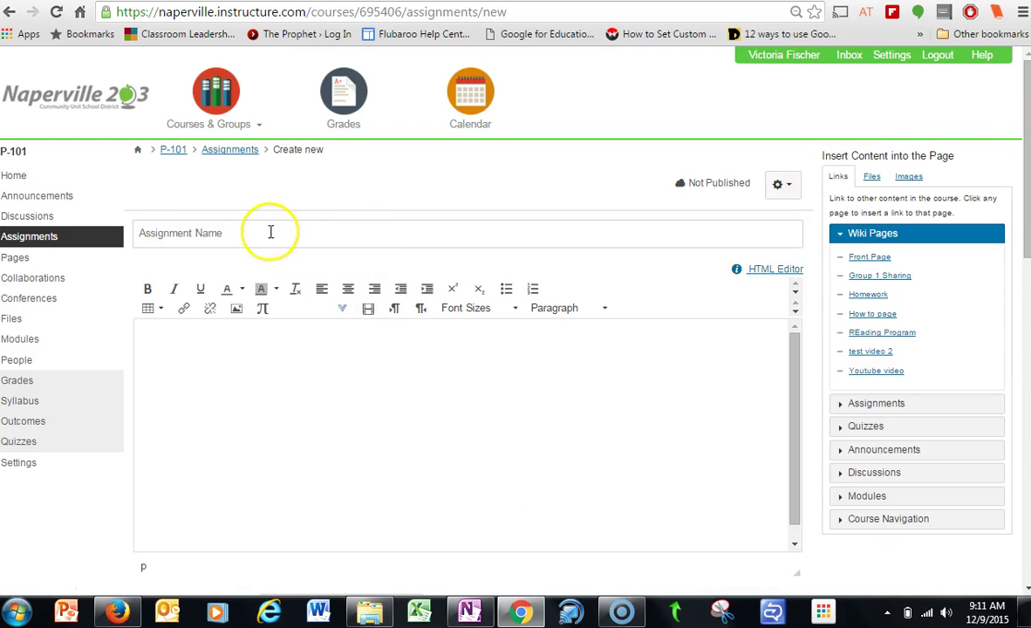
{"action": "left_click", "coordinate": [270, 232]}
{"action": "type", "text": "File Link #2"}
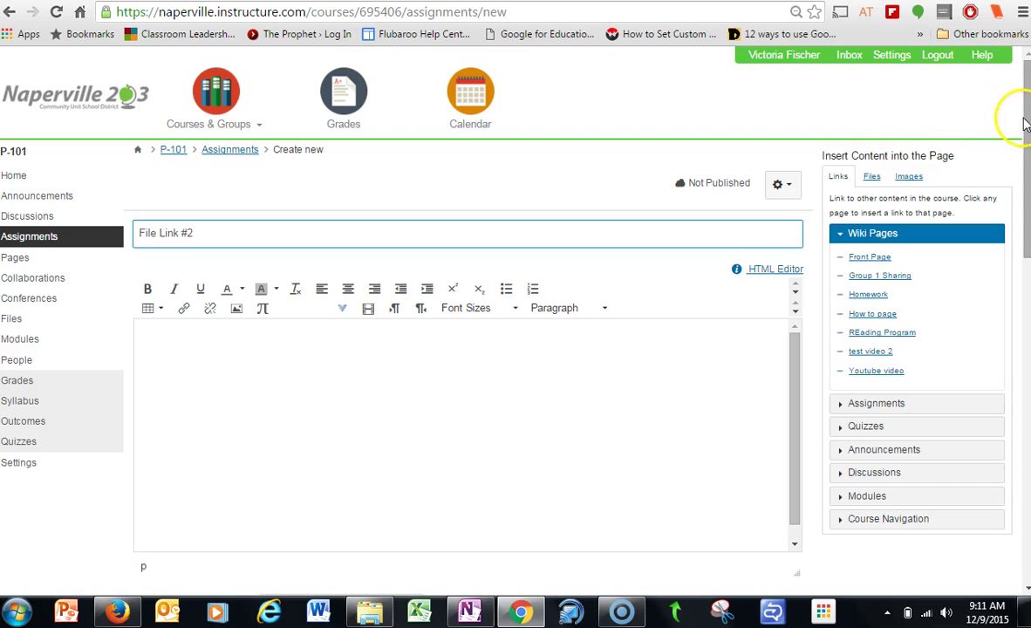
Step: Enable Website URL as the online entry option for the assignment and turn off File Uploads
{"action": "left_click_drag", "start_coordinate": [1027, 122], "coordinate": [1027, 177]}
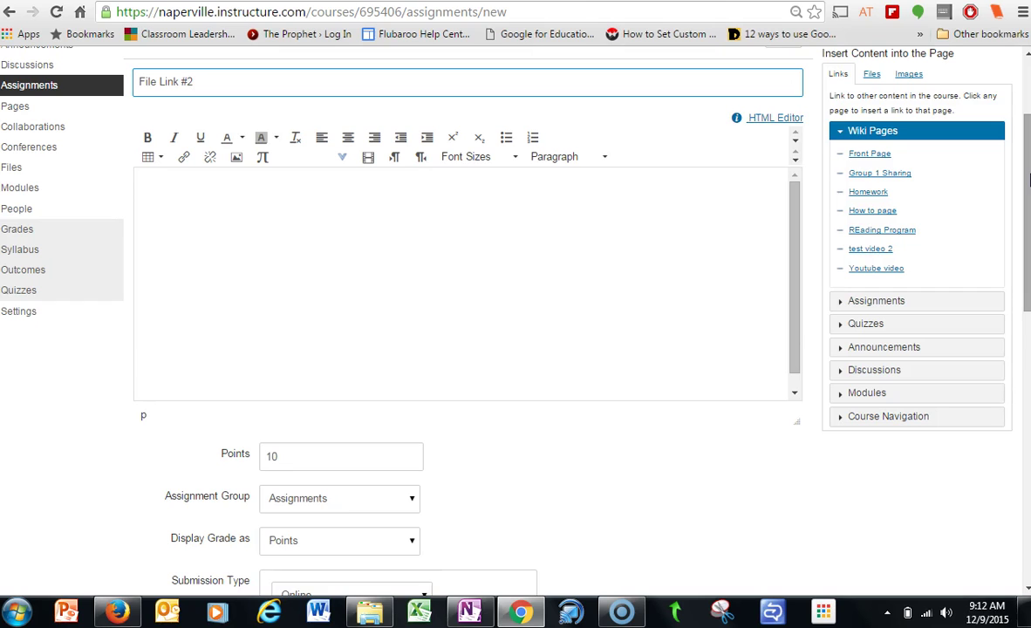
{"action": "scroll", "coordinate": [1020, 180], "scroll_direction": "down", "scroll_amount": 3}
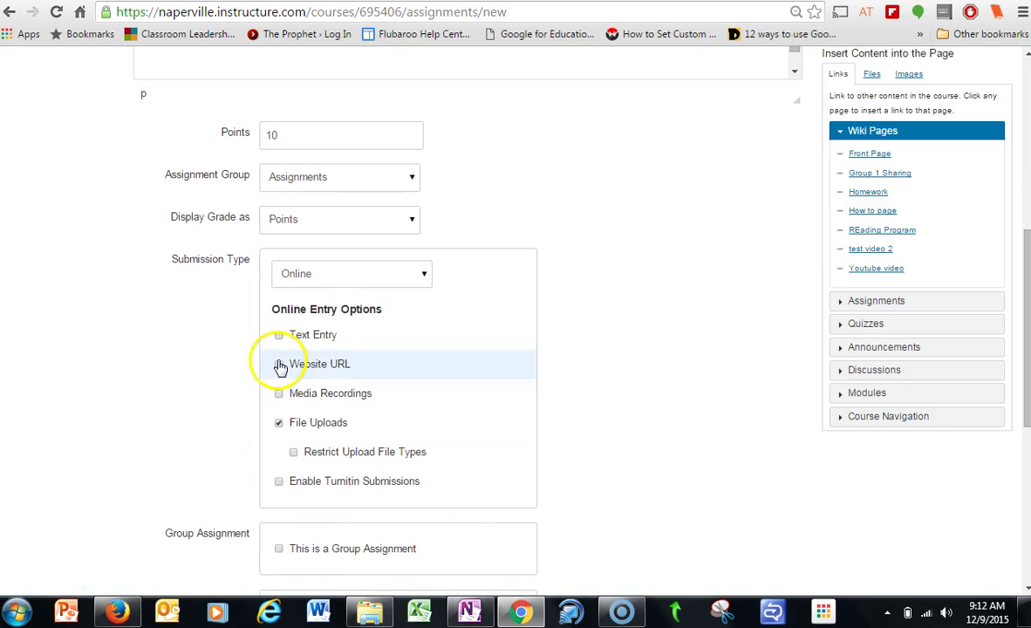
{"action": "left_click", "coordinate": [279, 365]}
{"action": "left_click", "coordinate": [278, 422]}
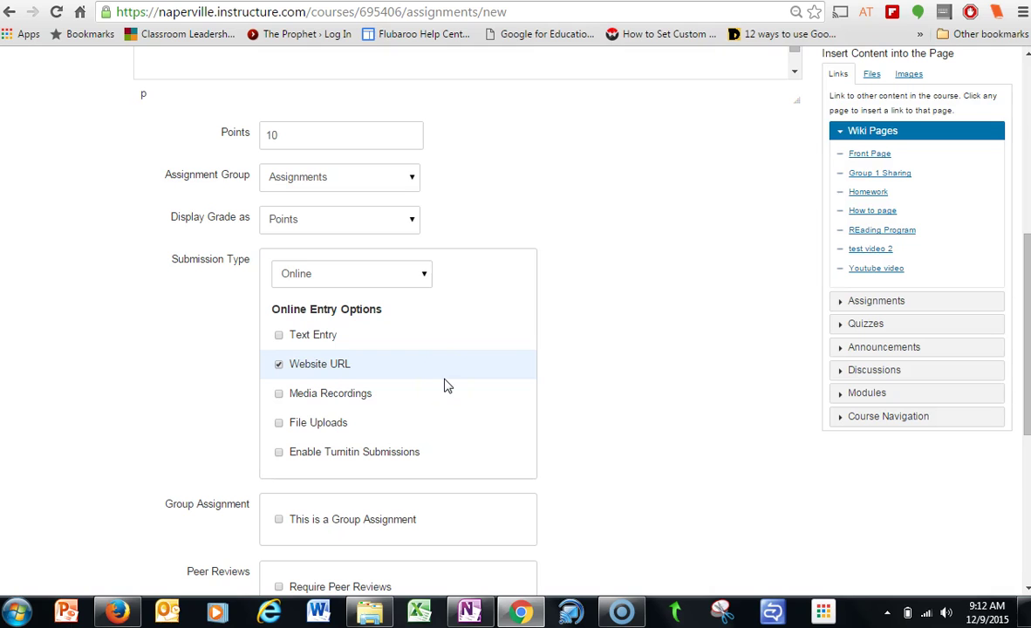
Step: Make the link assignment due on December 18, 2015, and save and publish it
{"action": "left_click", "coordinate": [1026, 290]}
{"action": "left_click_drag", "start_coordinate": [1027, 291], "coordinate": [1027, 436]}
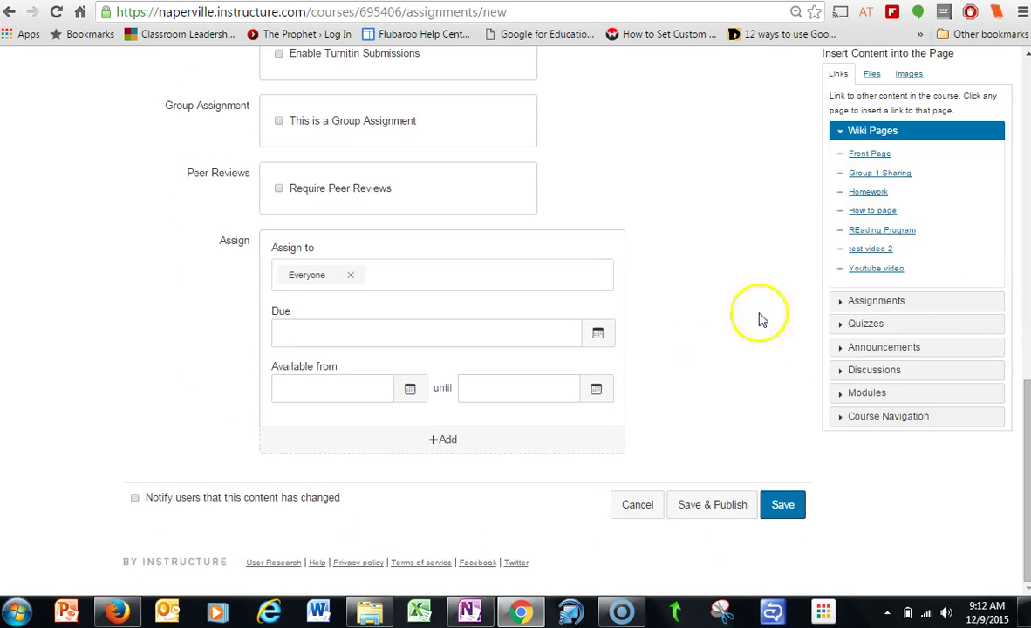
{"action": "left_click", "coordinate": [597, 333]}
{"action": "left_click", "coordinate": [414, 450]}
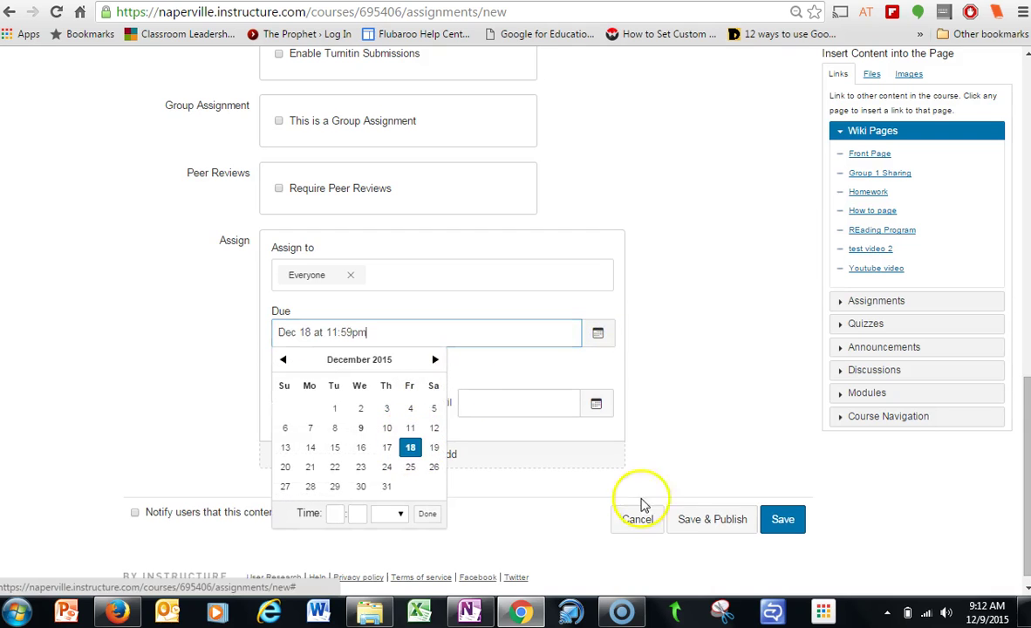
{"action": "left_click", "coordinate": [721, 524]}
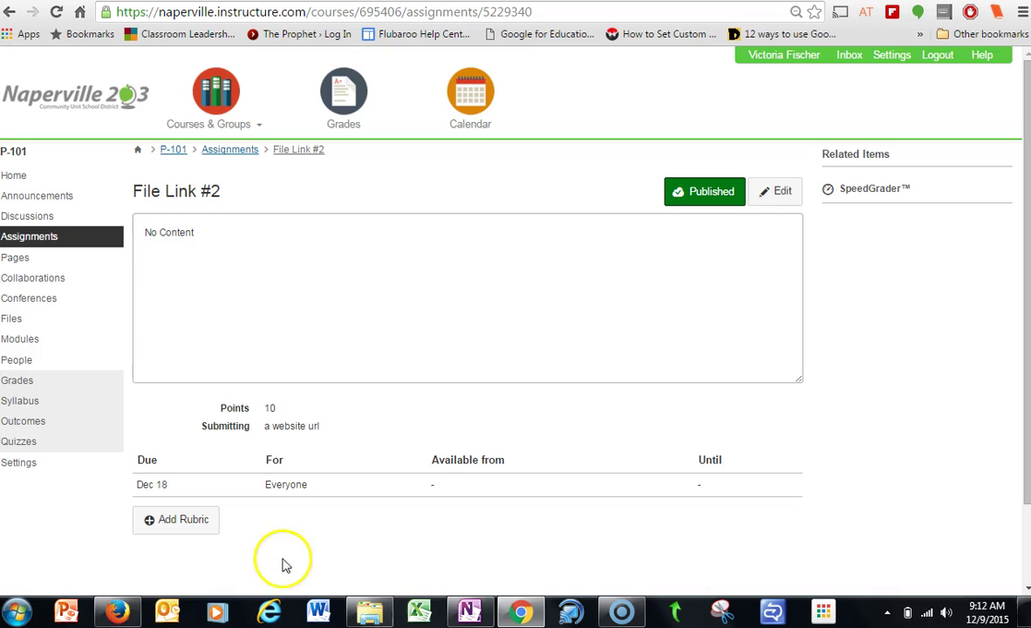
Step: Switch to the student's course page in Firefox and open the File Upload Example 2 assignment
{"action": "mouse_move", "coordinate": [126, 615]}
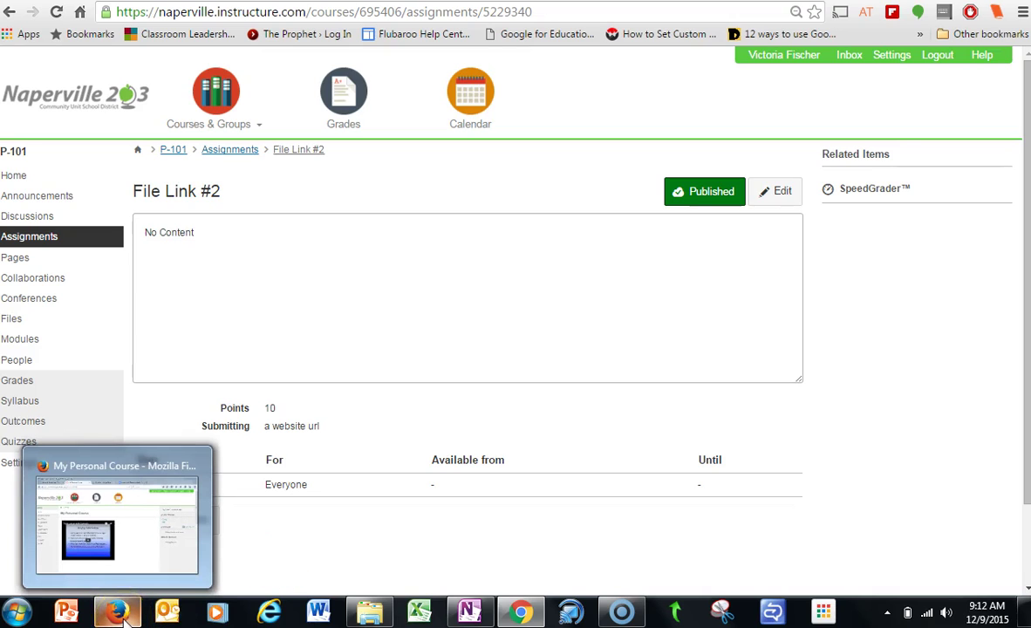
{"action": "left_click", "coordinate": [113, 558]}
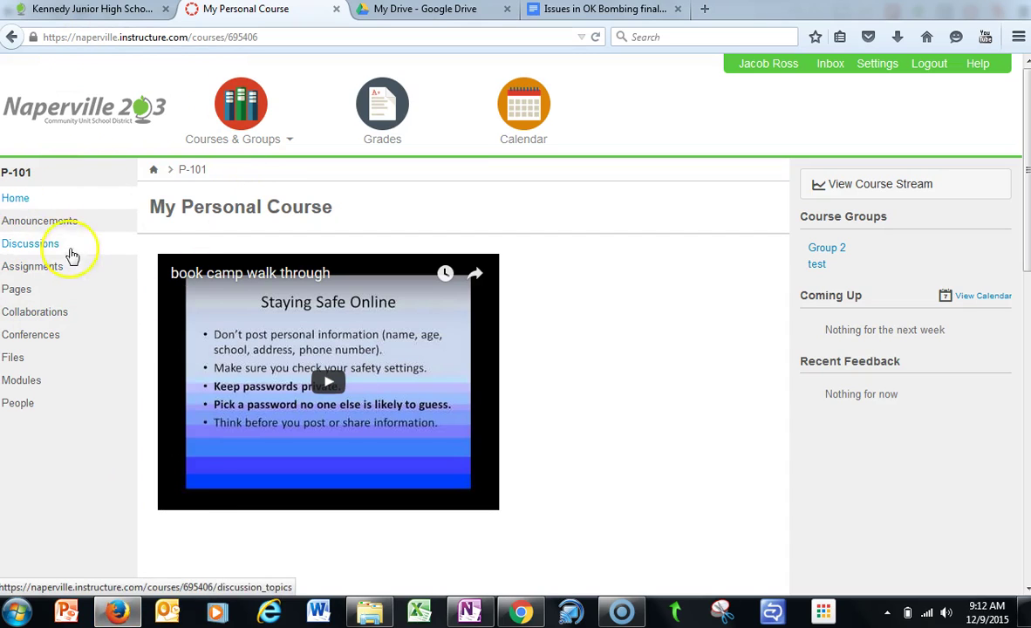
{"action": "left_click", "coordinate": [42, 269]}
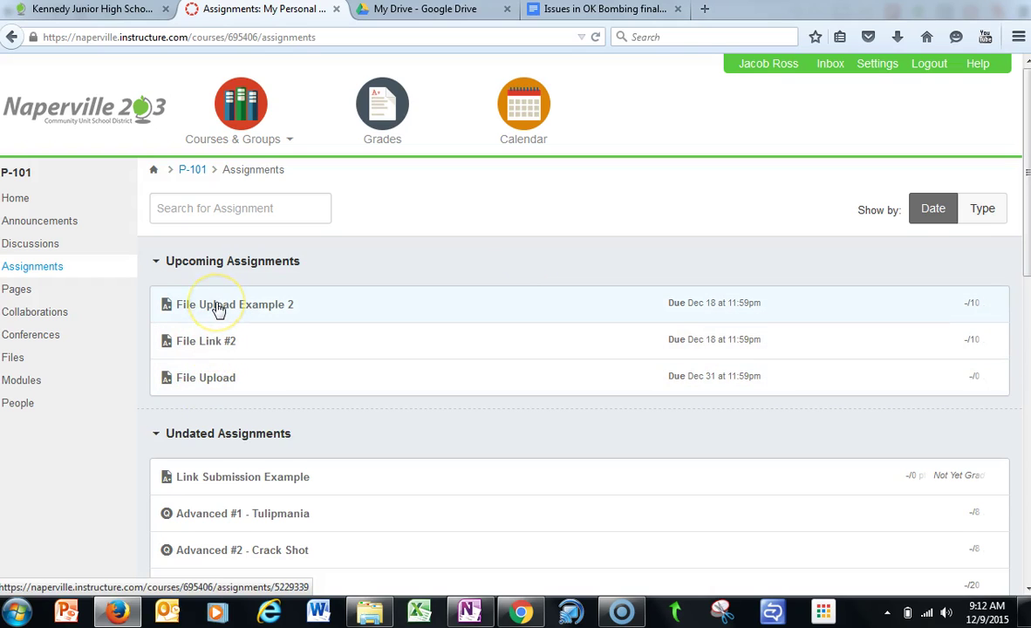
{"action": "left_click", "coordinate": [218, 307]}
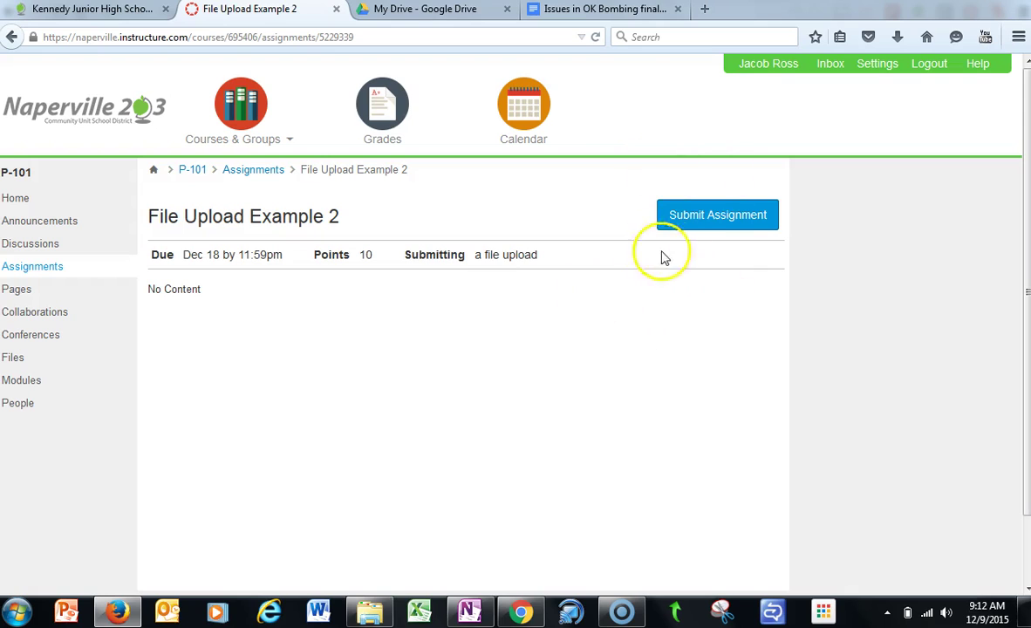
Step: Submit the Google Doc "Issues in OK Bombing final" for the File Upload Example 2 assignment
{"action": "left_click", "coordinate": [706, 218]}
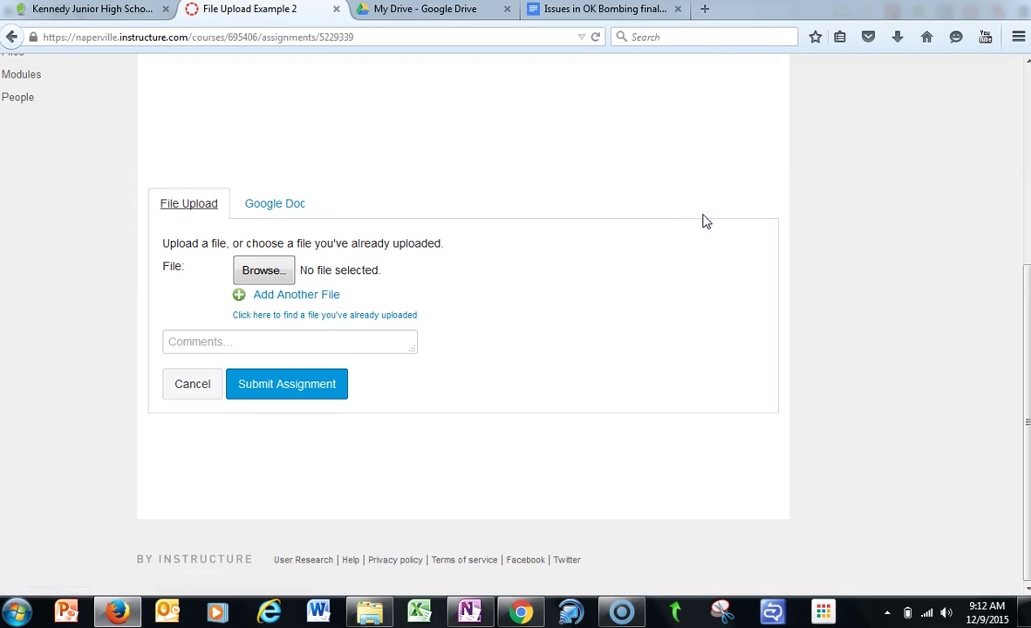
{"action": "left_click", "coordinate": [277, 206]}
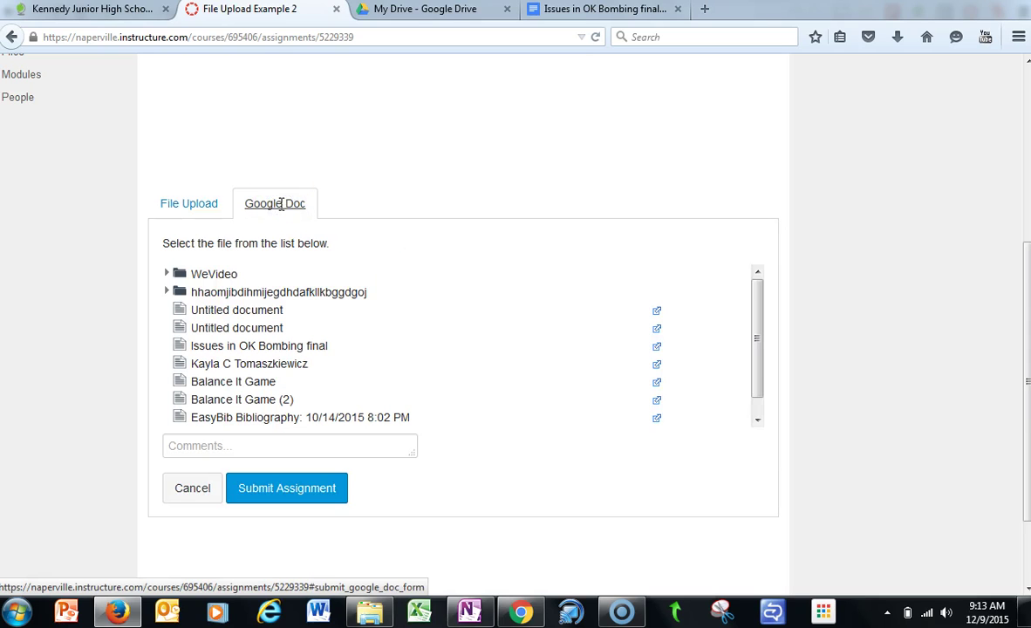
{"action": "left_click", "coordinate": [222, 347]}
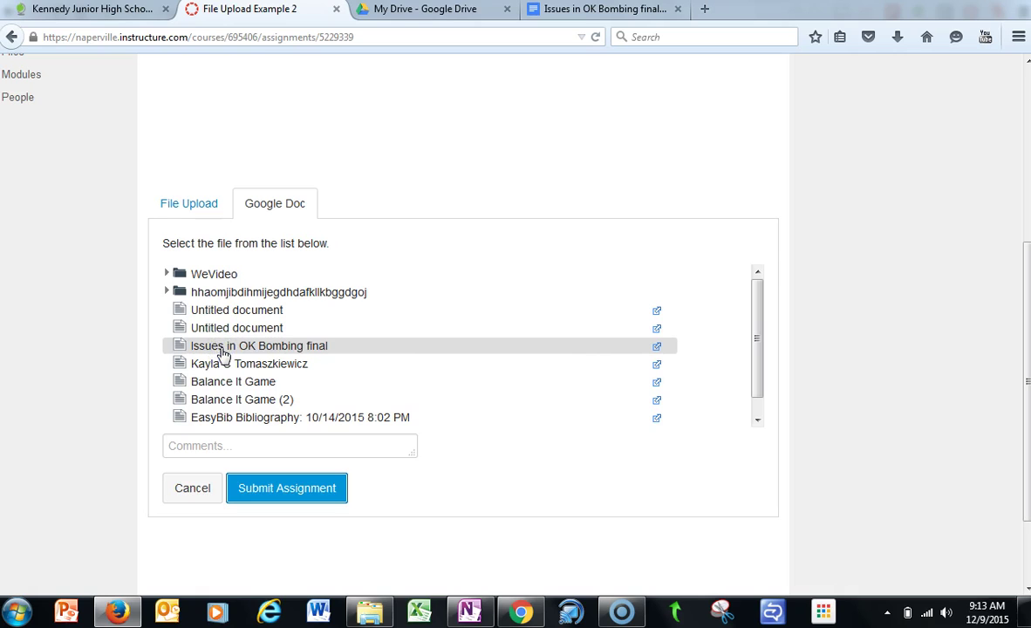
{"action": "left_click", "coordinate": [315, 495]}
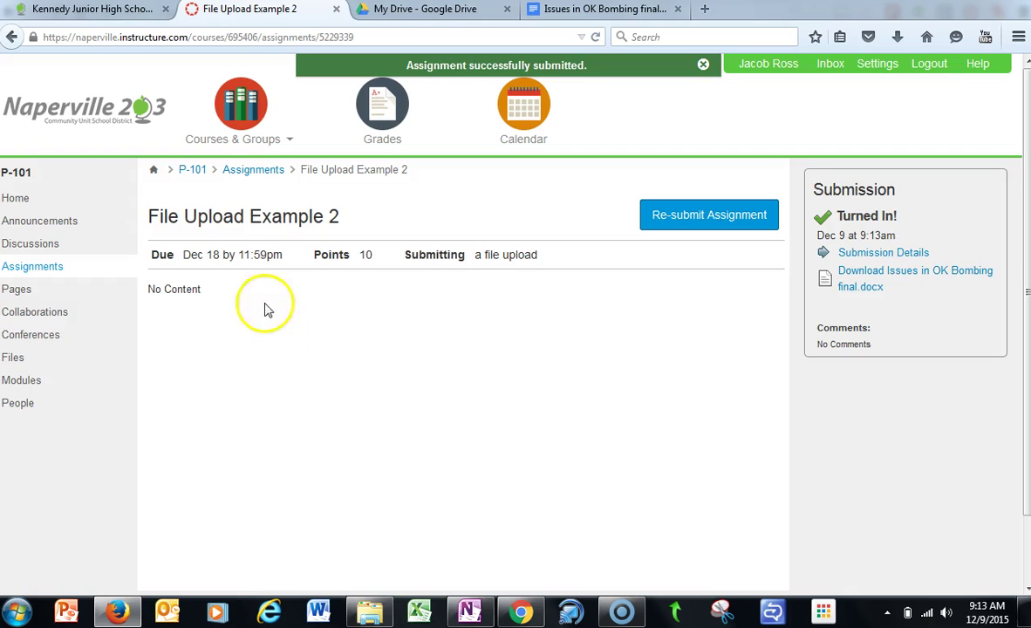
Step: Open the File Link #2 assignment from the student's assignment list and start a submission
{"action": "left_click", "coordinate": [253, 172]}
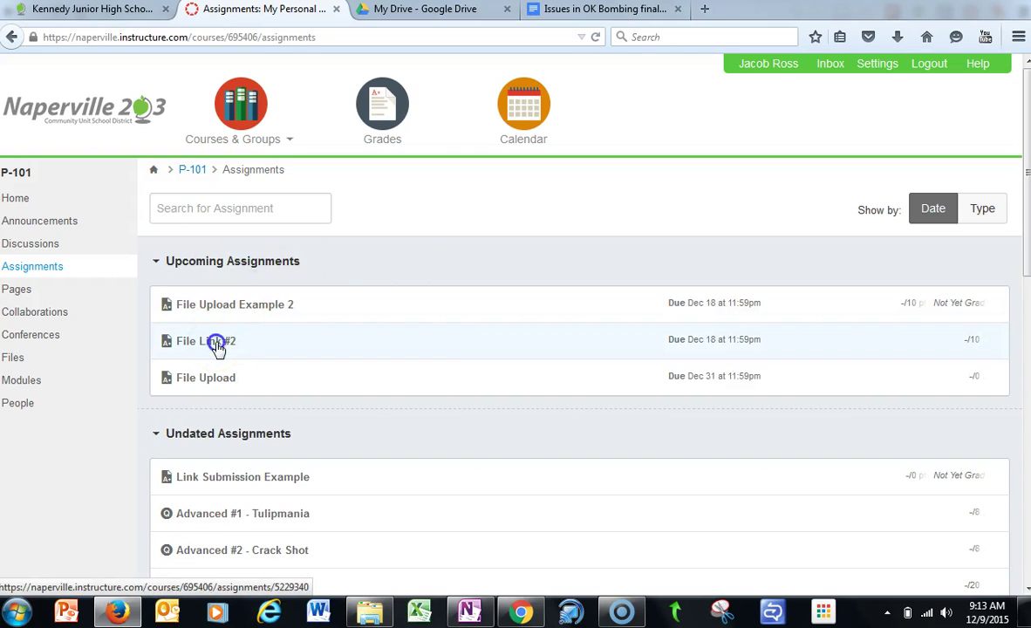
{"action": "left_click", "coordinate": [217, 344]}
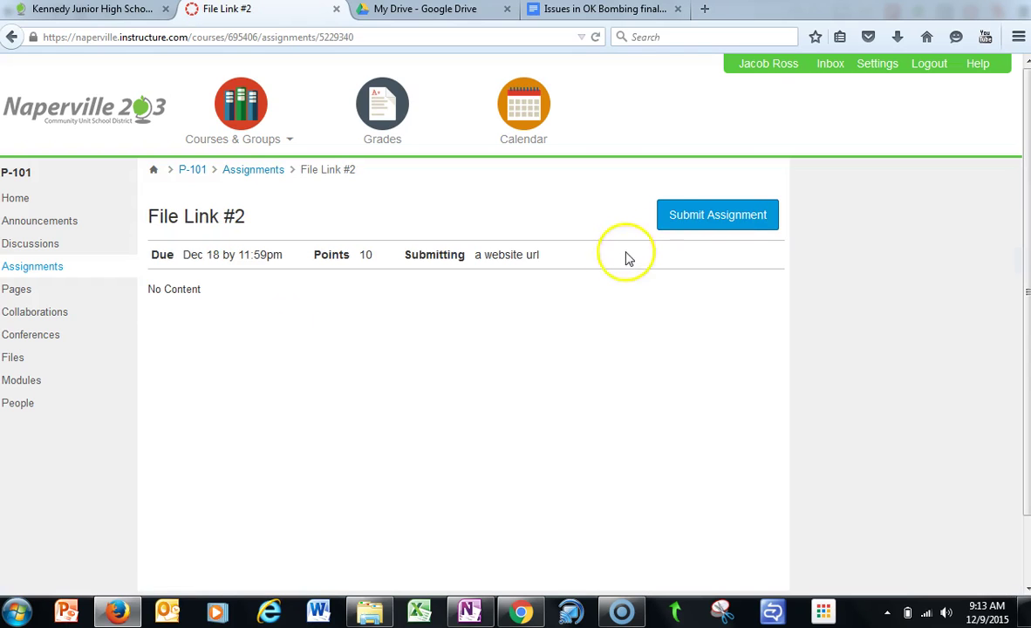
{"action": "left_click", "coordinate": [724, 214]}
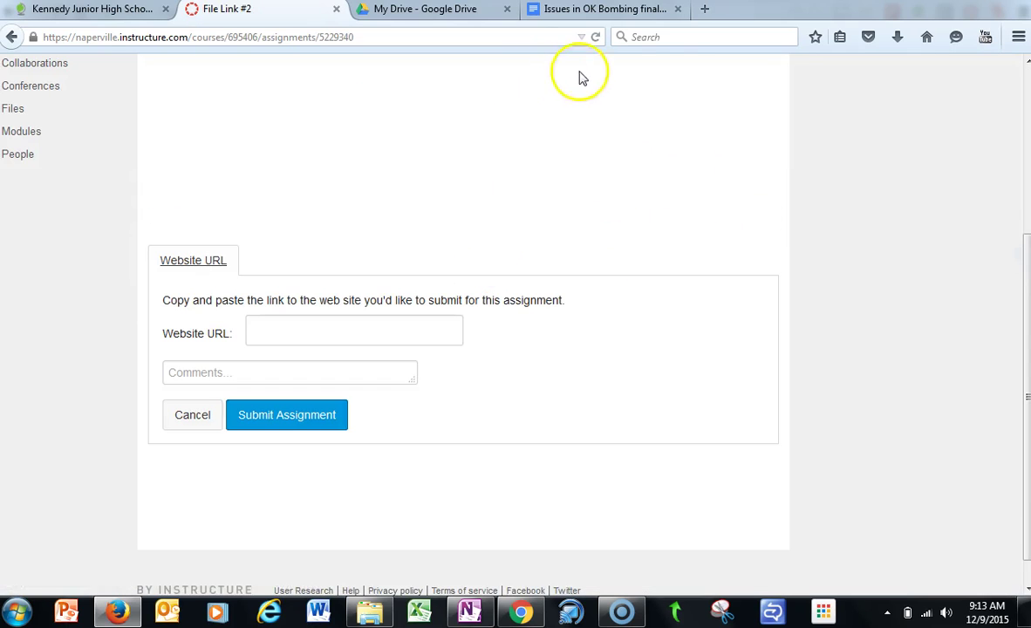
Step: Copy the web address of the open Google Doc "Issues in OK Bombing final" and submit it as the assignment's Website URL
{"action": "left_click", "coordinate": [586, 17]}
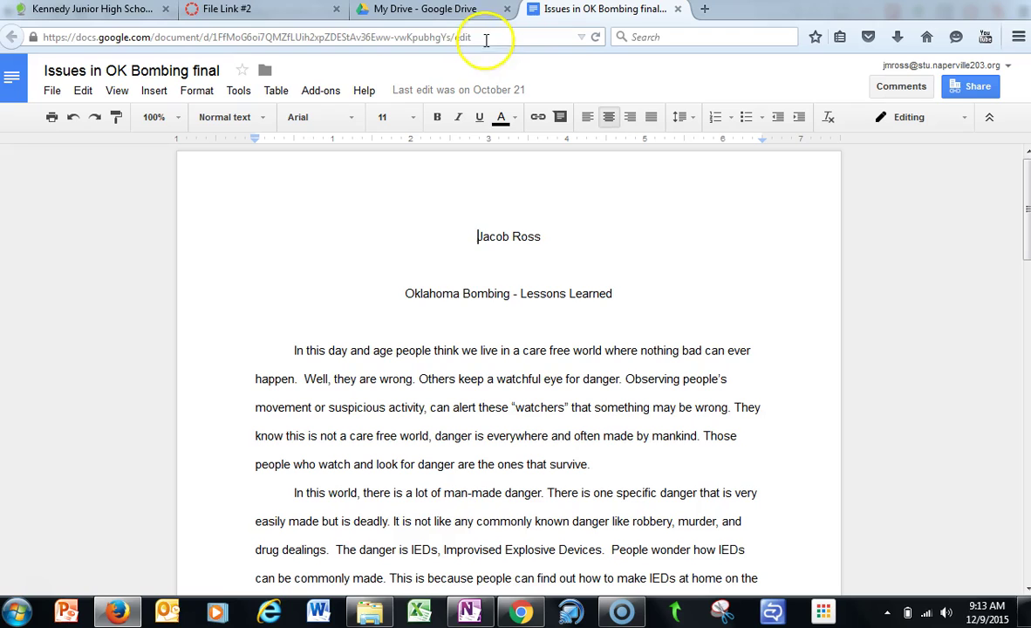
{"action": "left_click", "coordinate": [486, 38]}
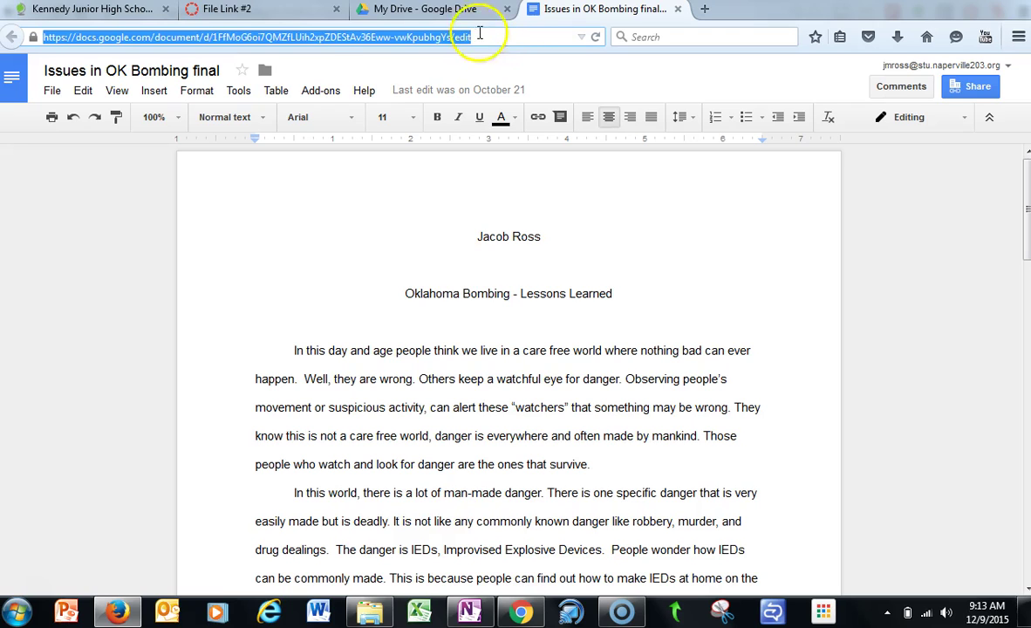
{"action": "left_click", "coordinate": [272, 12]}
{"action": "left_click", "coordinate": [350, 336]}
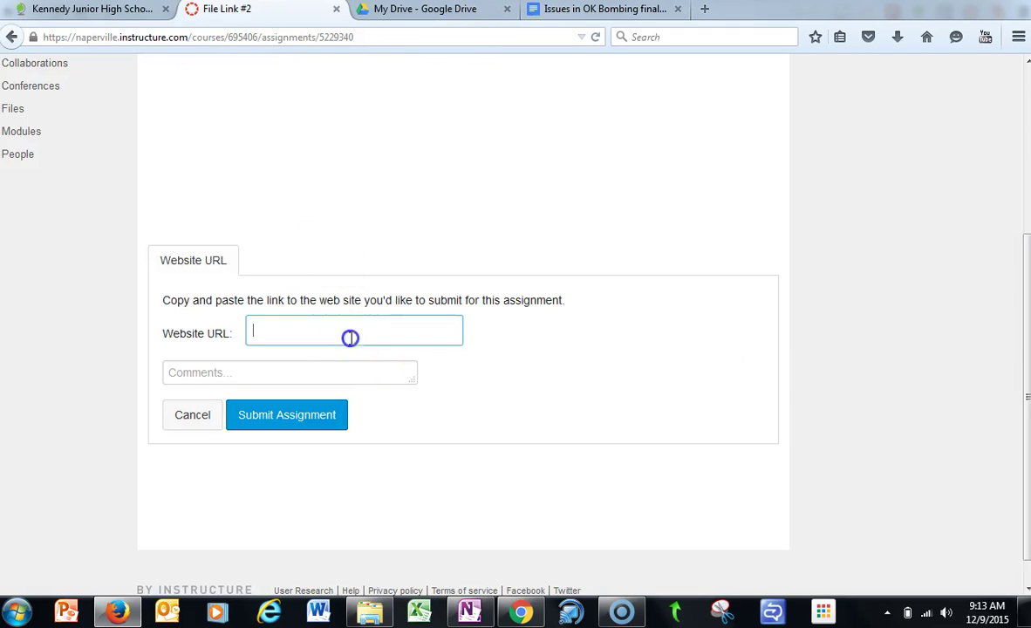
{"action": "key", "text": "ctrl+v"}
{"action": "left_click", "coordinate": [312, 422]}
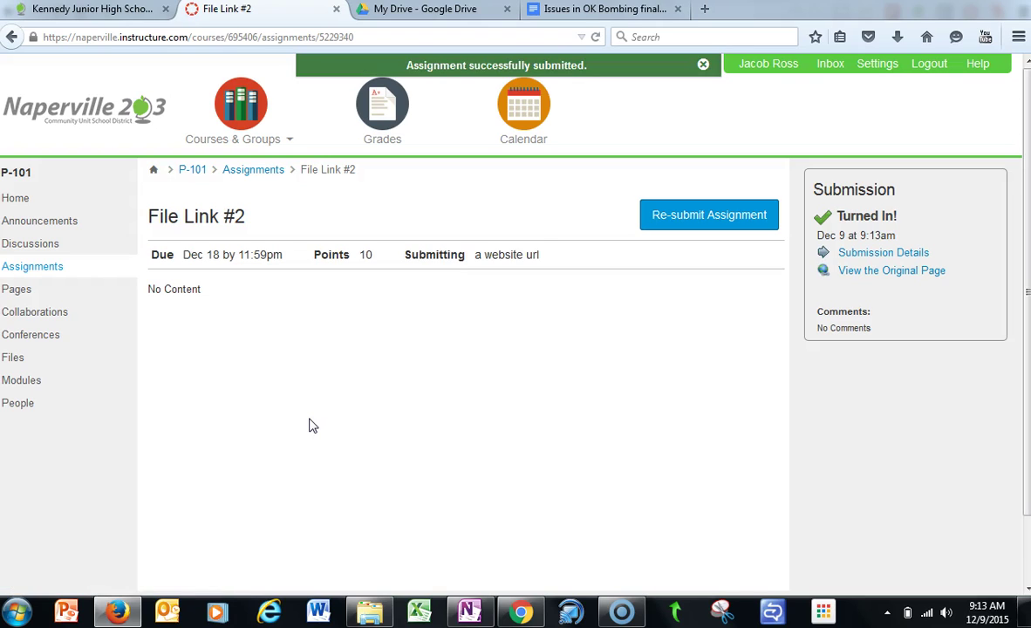
Step: Switch to the teacher's Canvas page in Chrome and open the File Upload Example 2 assignment from the course's assignment list
{"action": "left_click", "coordinate": [520, 611]}
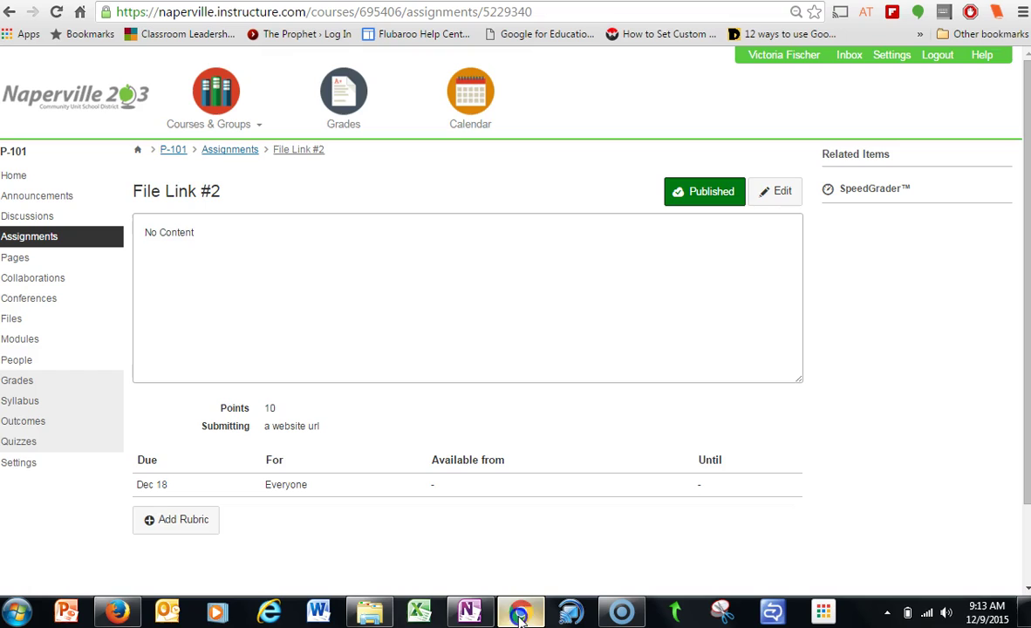
{"action": "left_click", "coordinate": [224, 150]}
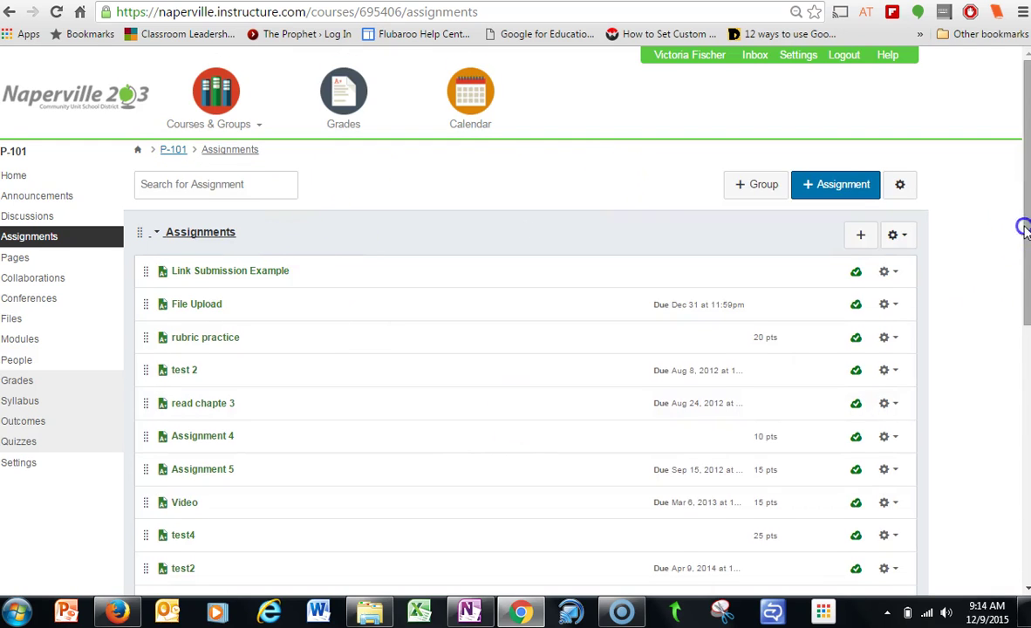
{"action": "left_click_drag", "start_coordinate": [1025, 229], "coordinate": [1025, 376]}
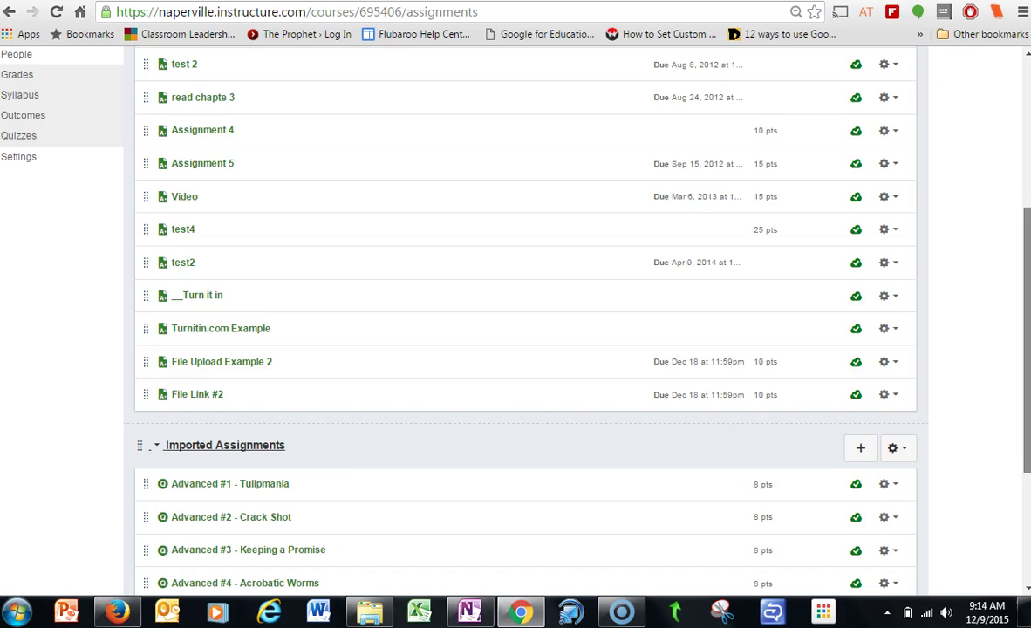
{"action": "left_click", "coordinate": [199, 364]}
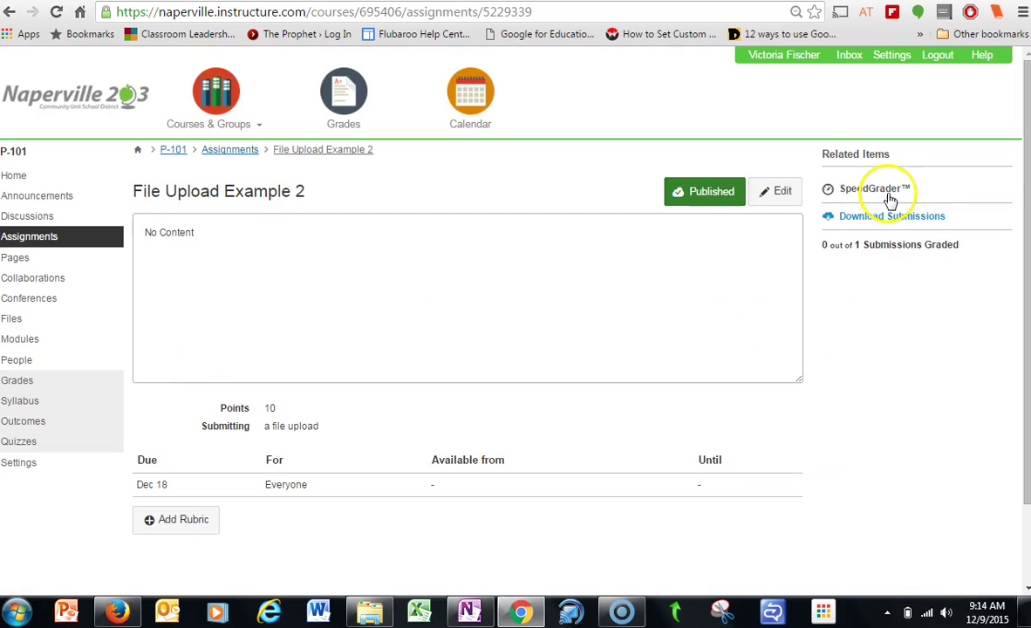
Step: View the student's submitted file for File Upload Example 2 in SpeedGrader, and return to the assignment page
{"action": "left_click", "coordinate": [872, 189]}
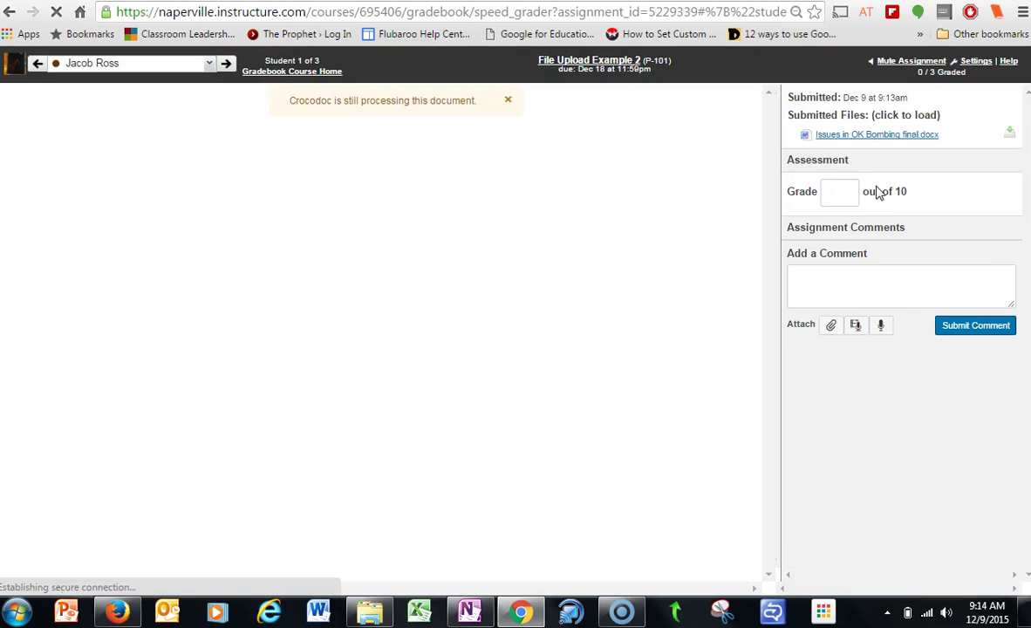
{"action": "left_click", "coordinate": [640, 168]}
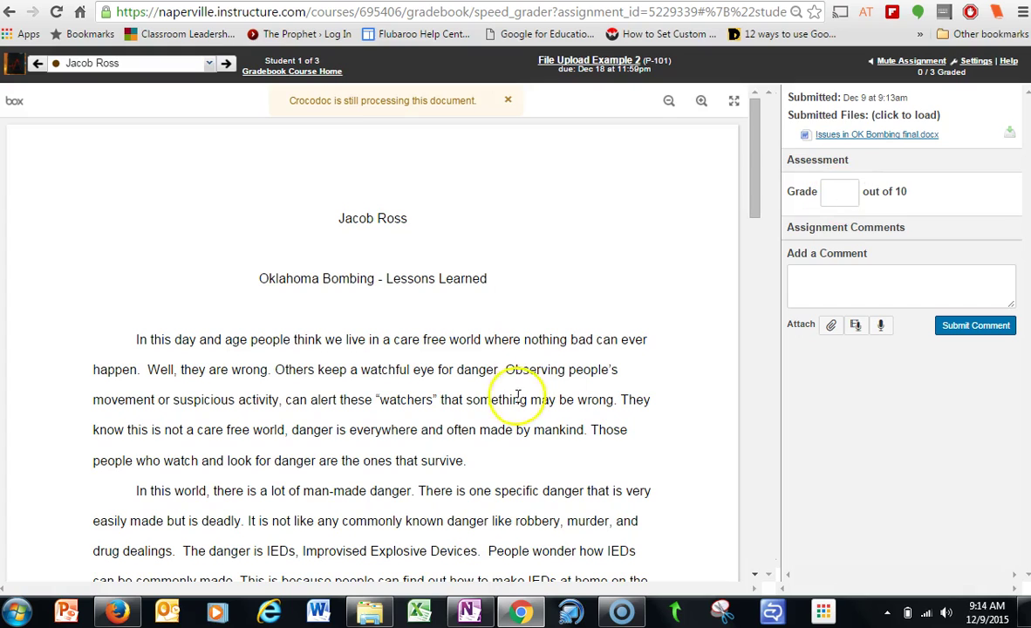
{"action": "left_click", "coordinate": [515, 355]}
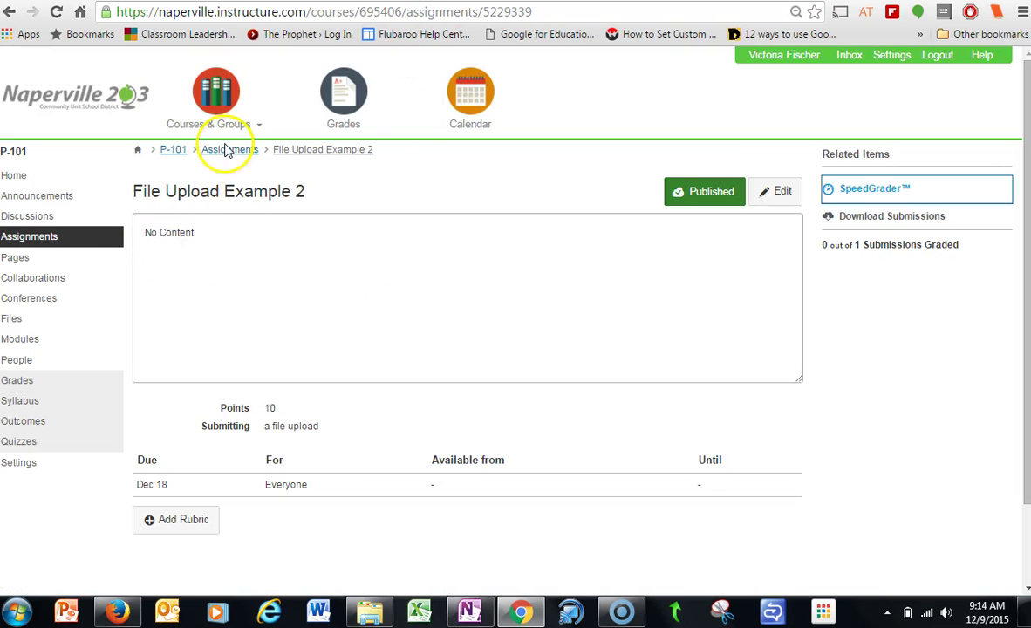
Step: Open the File Link #2 submission in SpeedGrader, follow its Google Doc link and view the document's comment history
{"action": "left_click", "coordinate": [224, 152]}
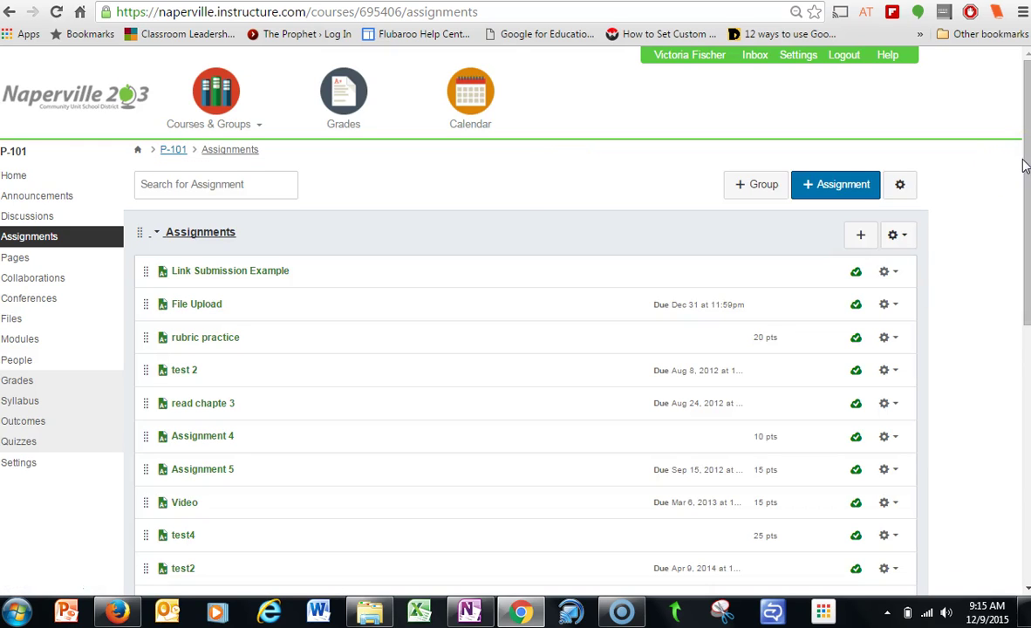
{"action": "left_click_drag", "start_coordinate": [1027, 177], "coordinate": [1028, 289]}
{"action": "left_click", "coordinate": [206, 462]}
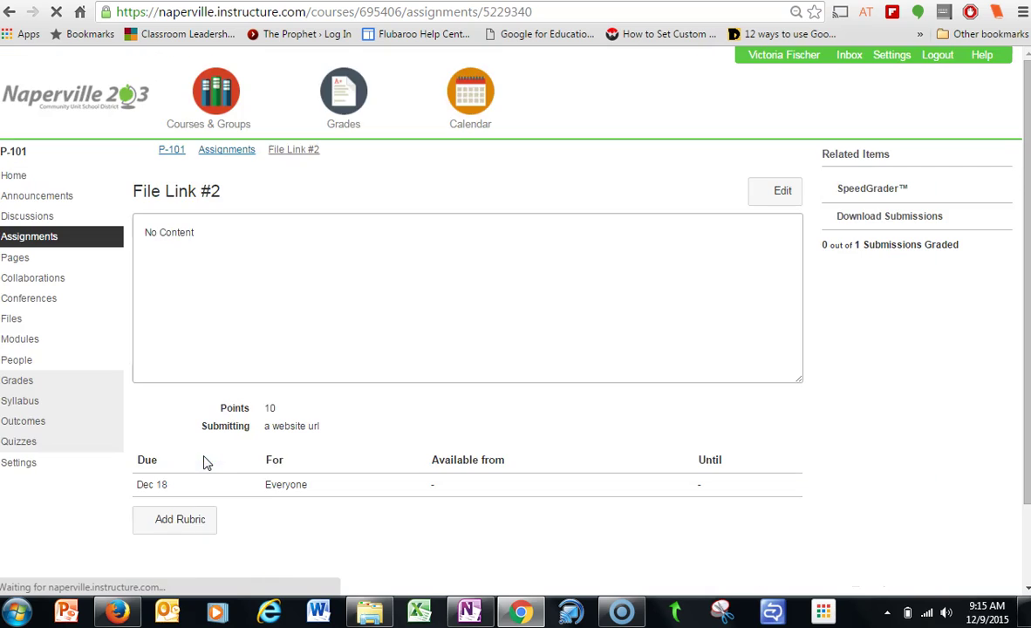
{"action": "left_click", "coordinate": [868, 194]}
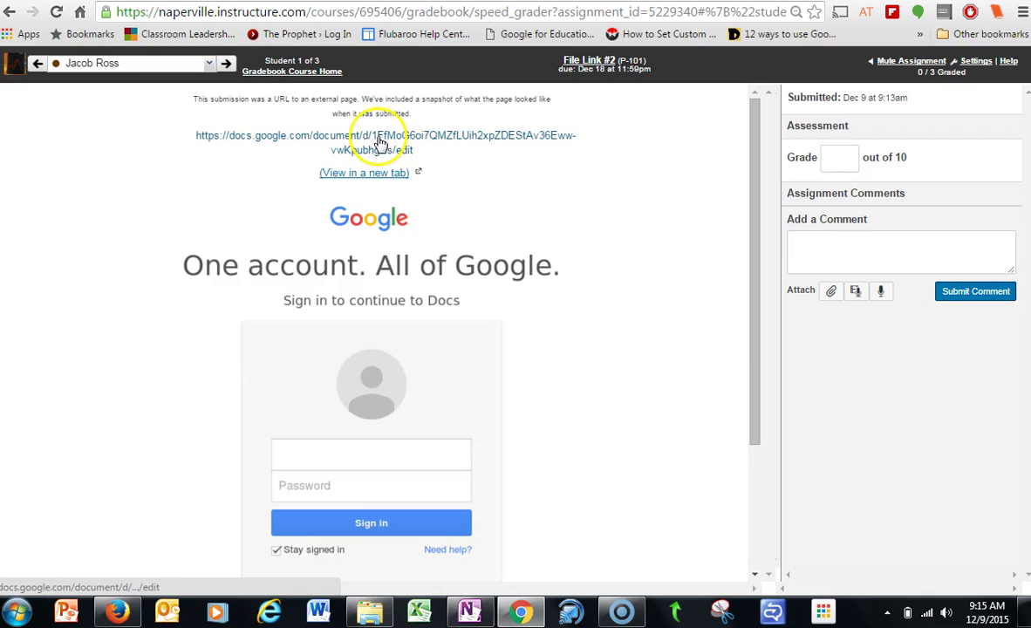
{"action": "left_click", "coordinate": [380, 142]}
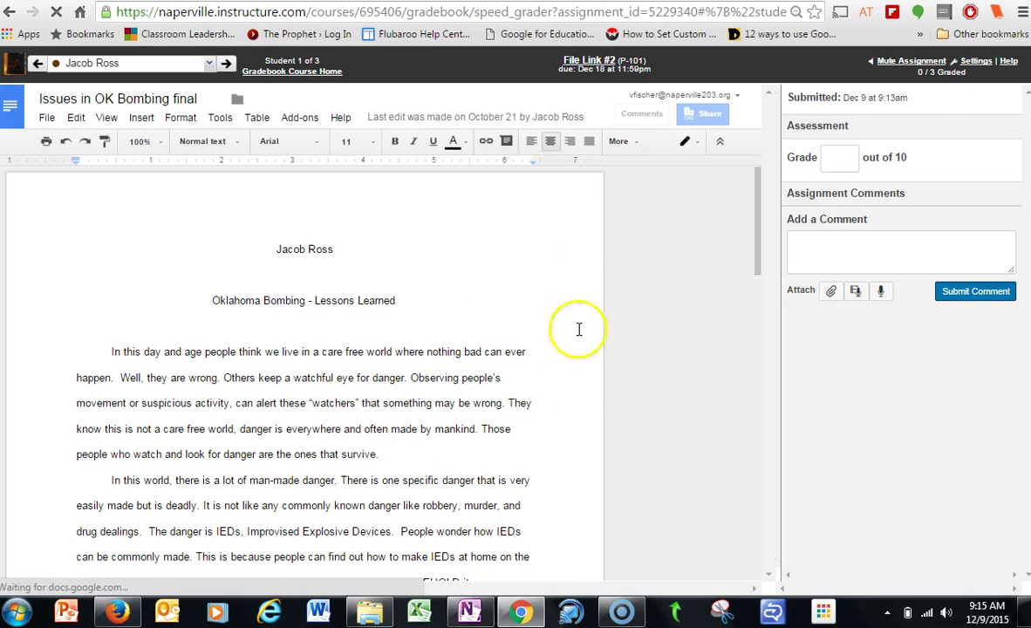
{"action": "left_click", "coordinate": [650, 114]}
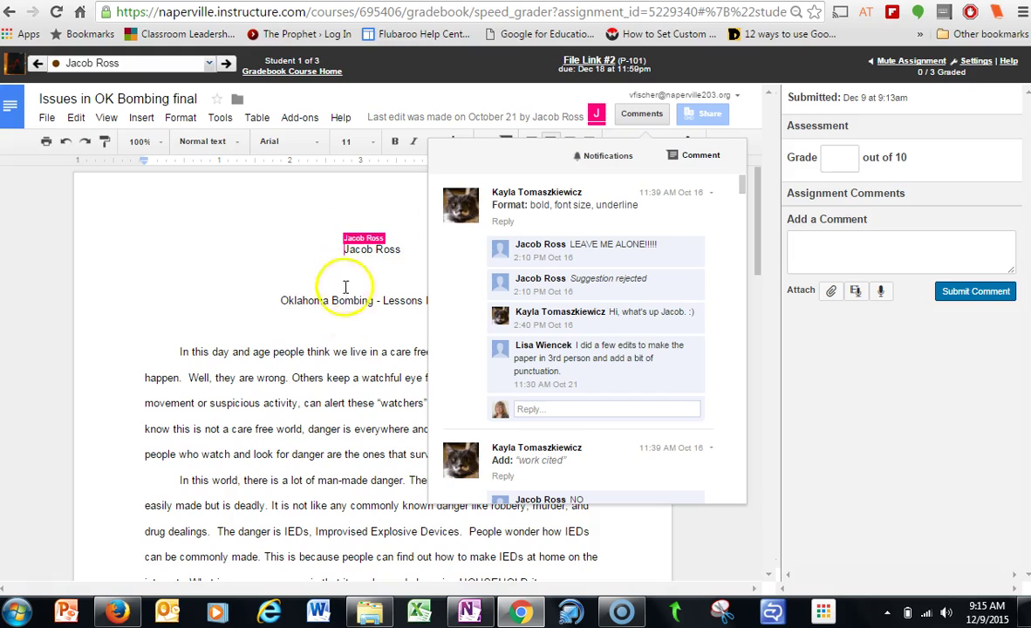
Step: Test editing the linked Google Doc by adding and deleting the letter "g" in the first body paragraph
{"action": "left_click", "coordinate": [347, 349]}
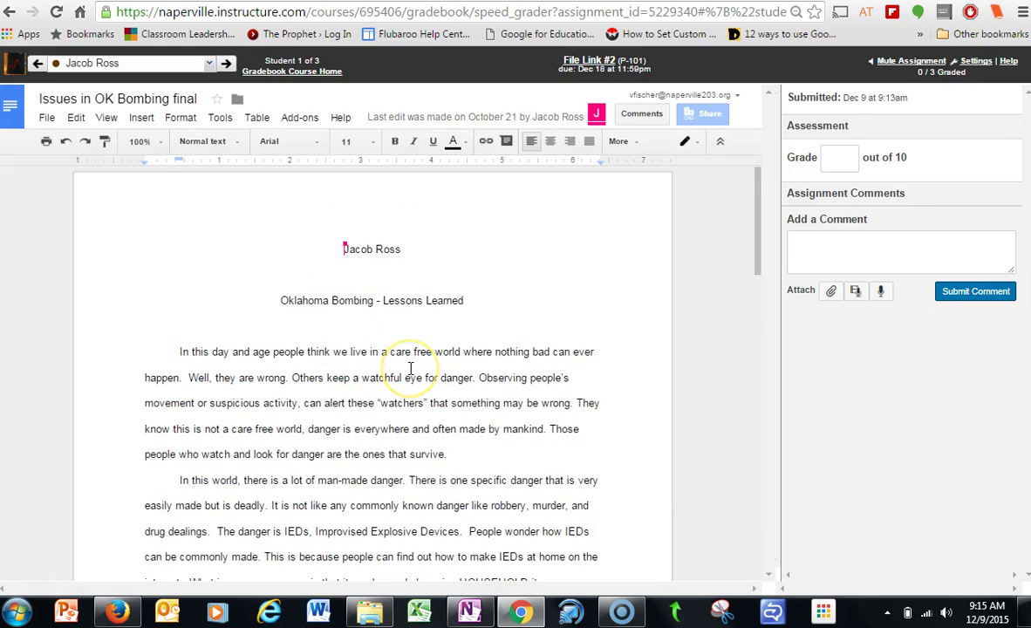
{"action": "type", "text": "g"}
{"action": "key", "text": "BackSpace"}
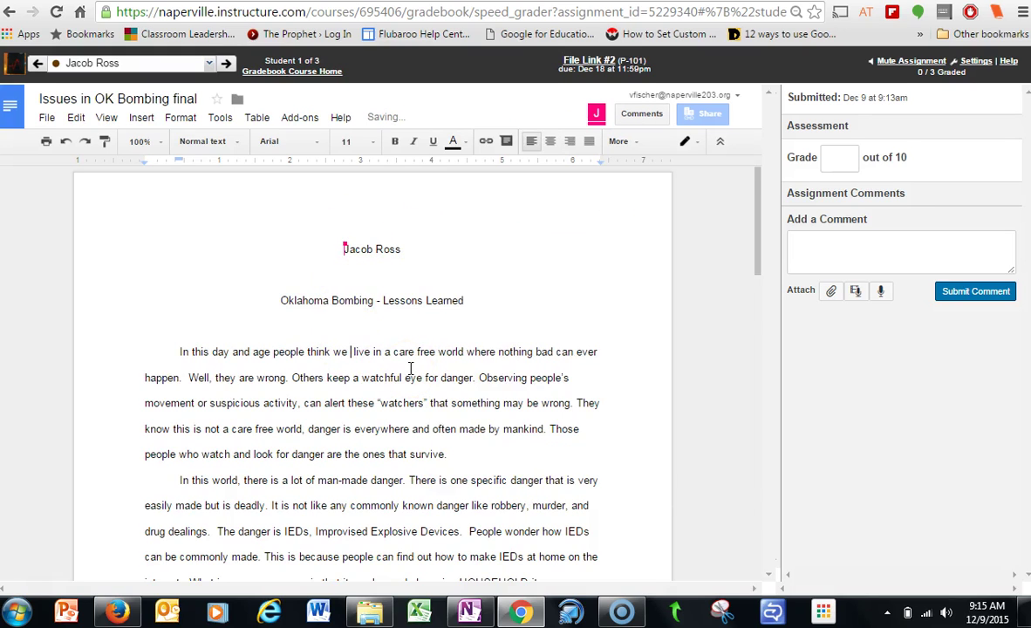